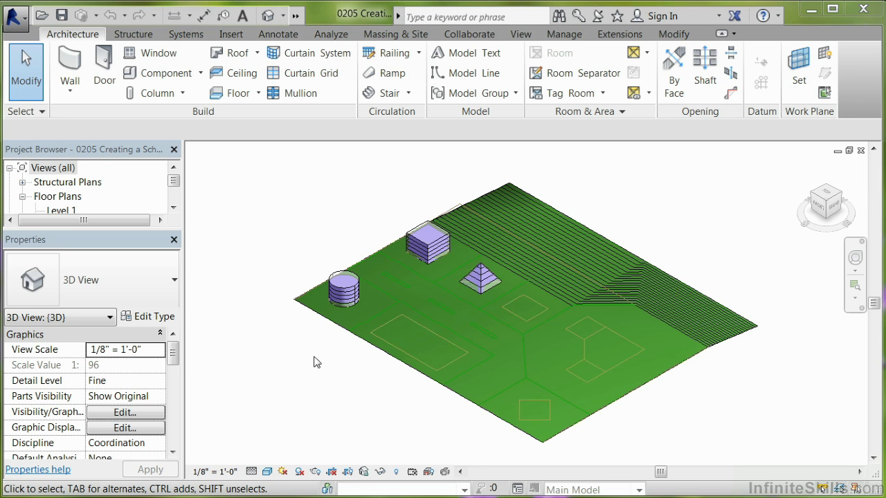
- Zoom and pan the 3D view in close on the cylinder, box and pyramid masses
{"action": "scroll", "coordinate": [305, 292], "scroll_direction": "up", "scroll_amount": 5}
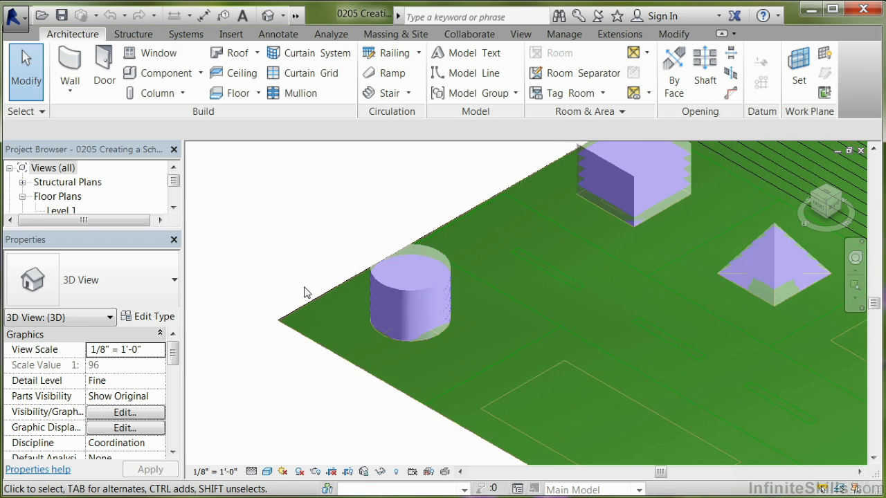
{"action": "middle_click_drag", "start_coordinate": [304, 293], "coordinate": [252, 354]}
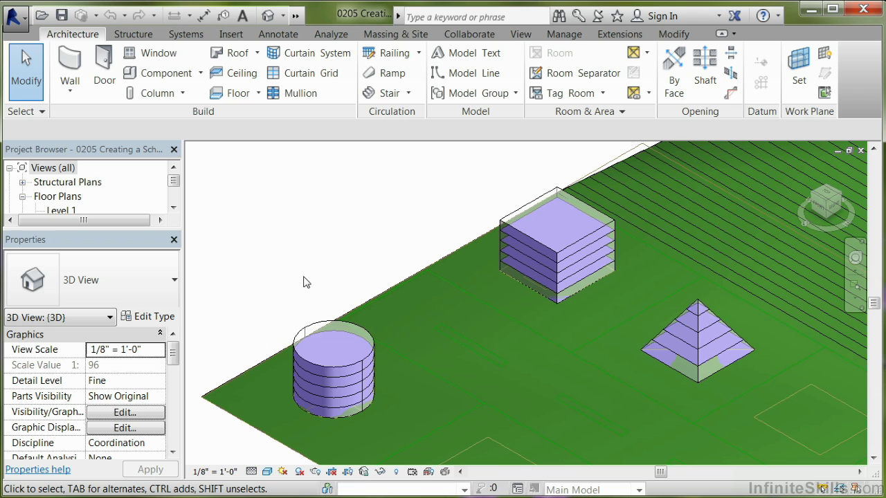
{"action": "left_click", "coordinate": [319, 328]}
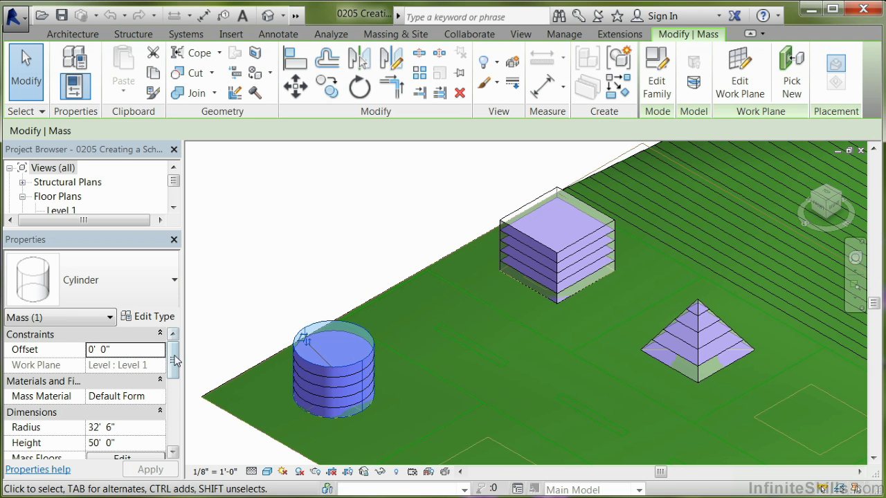
{"action": "scroll", "coordinate": [175, 359], "scroll_direction": "down", "scroll_amount": 5}
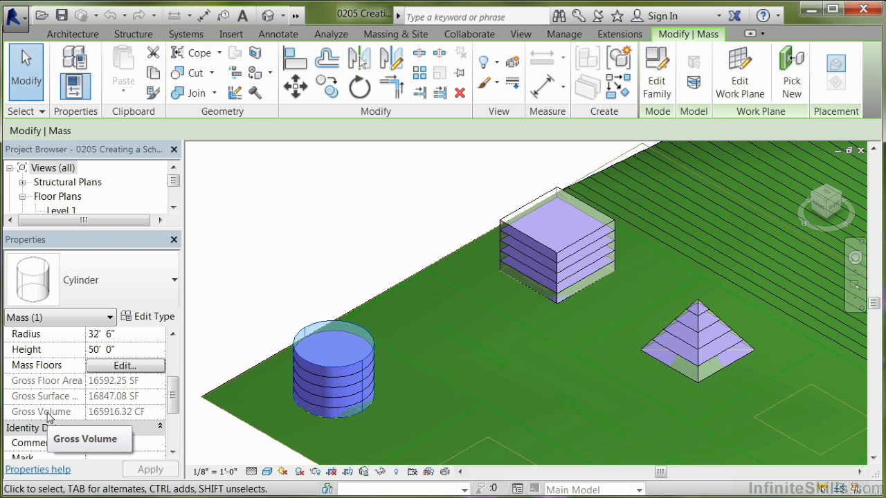
{"action": "left_click", "coordinate": [311, 319]}
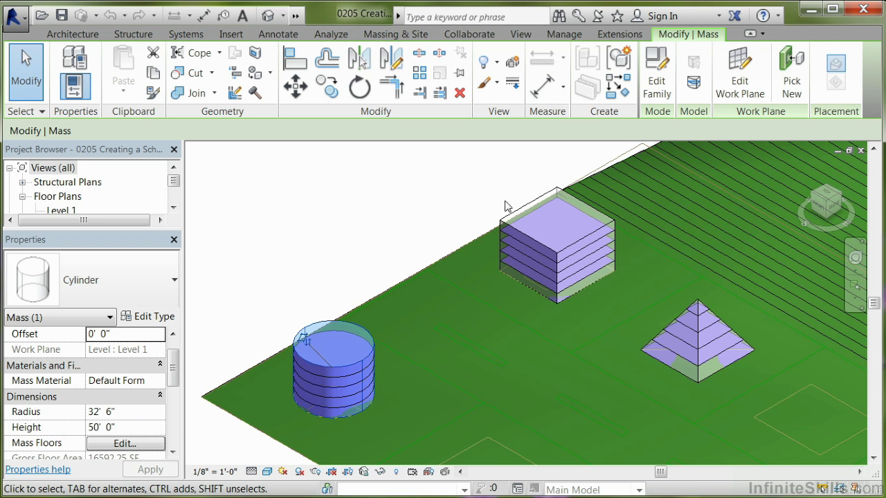
{"action": "left_click", "coordinate": [394, 205]}
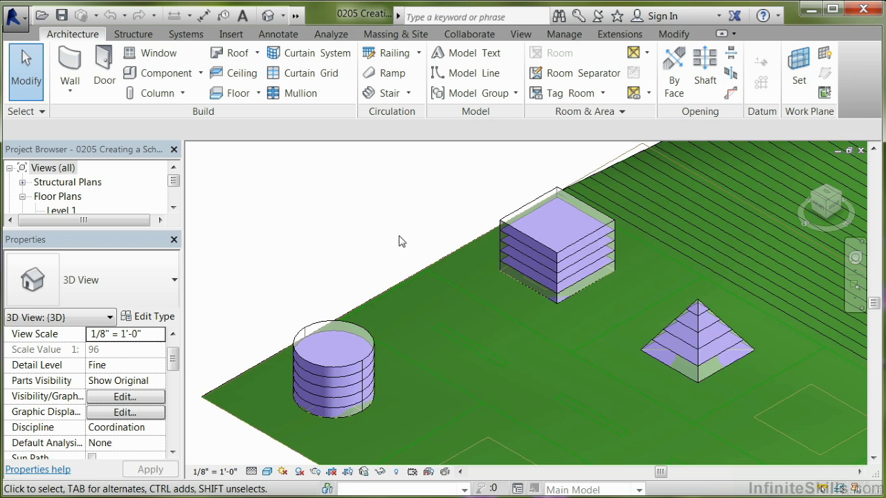
- Zoom out to show all three masses and more of the surrounding site
{"action": "scroll", "coordinate": [401, 235], "scroll_direction": "down", "scroll_amount": 3}
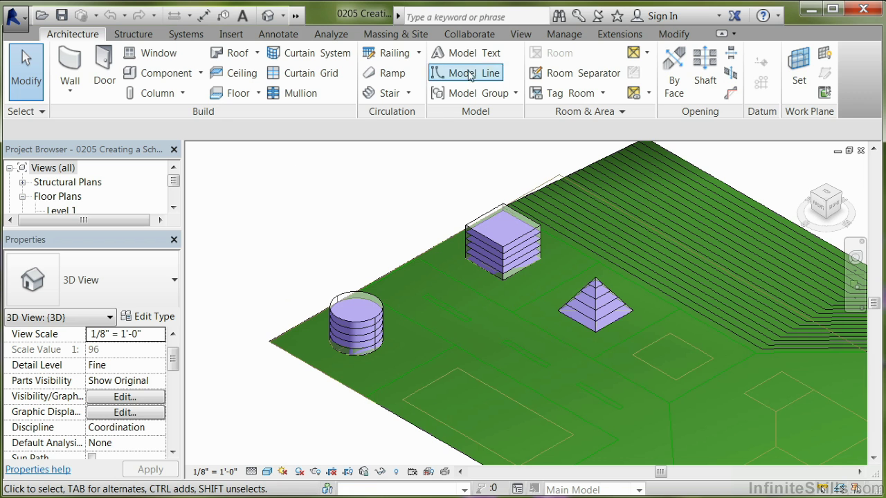
- Create a new Schedule/Quantities schedule for the Mass category, named Mass Schedule
{"action": "left_click", "coordinate": [522, 35]}
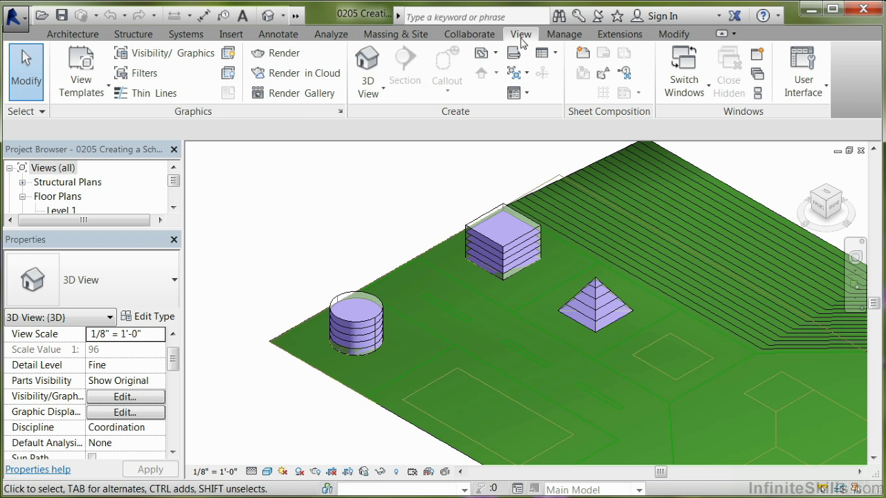
{"action": "left_click", "coordinate": [553, 55]}
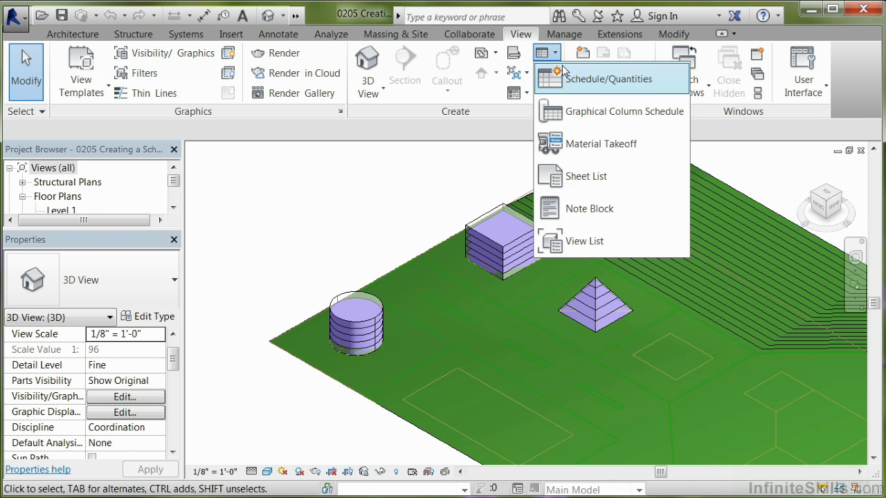
{"action": "left_click", "coordinate": [572, 82]}
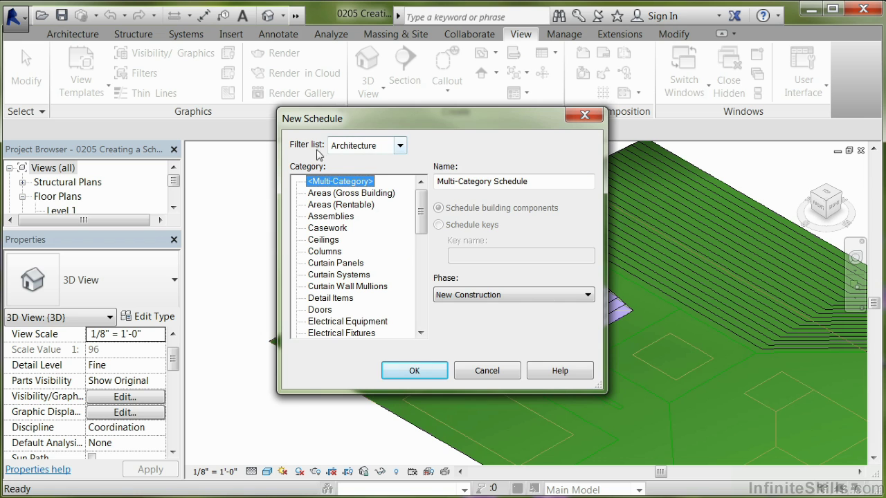
{"action": "left_click", "coordinate": [401, 148]}
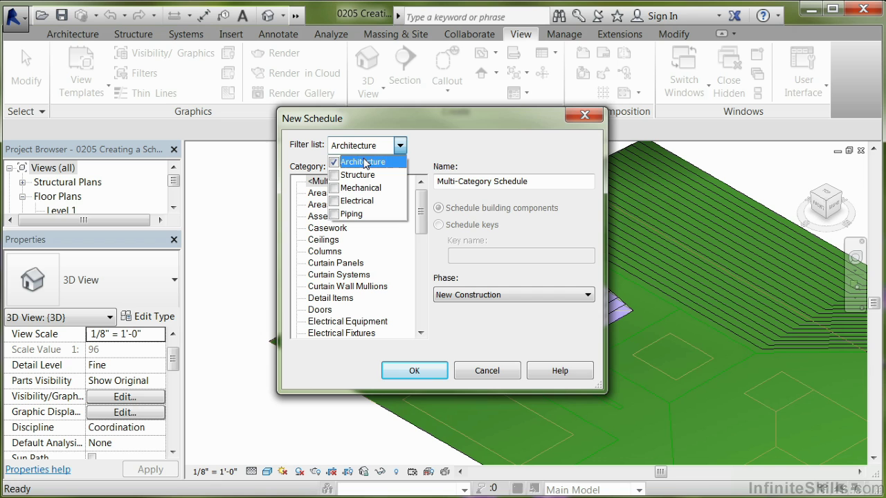
{"action": "left_click", "coordinate": [428, 147]}
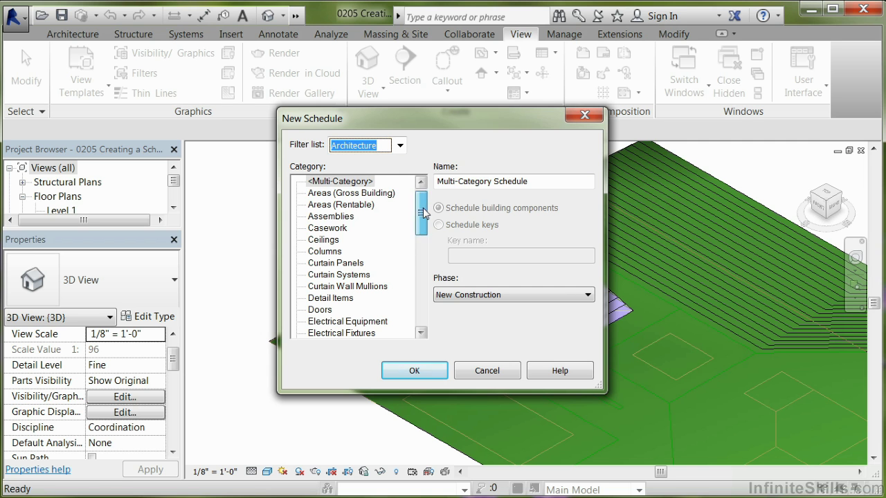
{"action": "left_click_drag", "start_coordinate": [421, 222], "coordinate": [421, 262]}
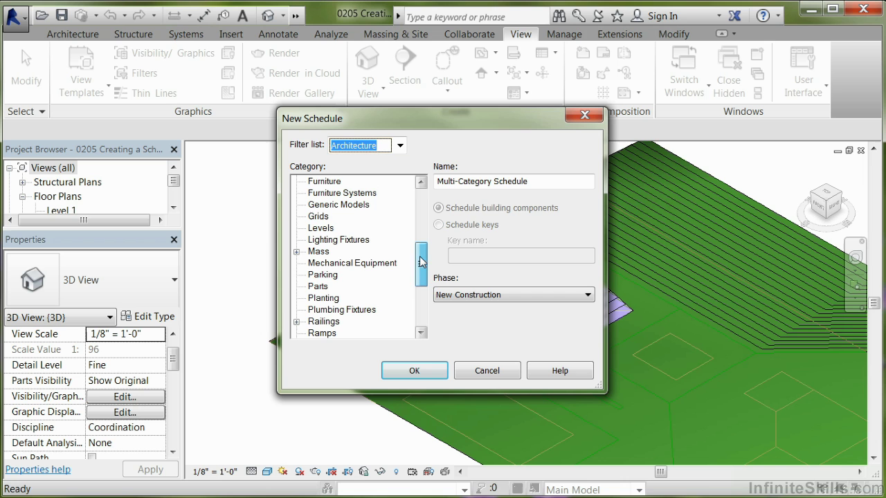
{"action": "left_click", "coordinate": [317, 253]}
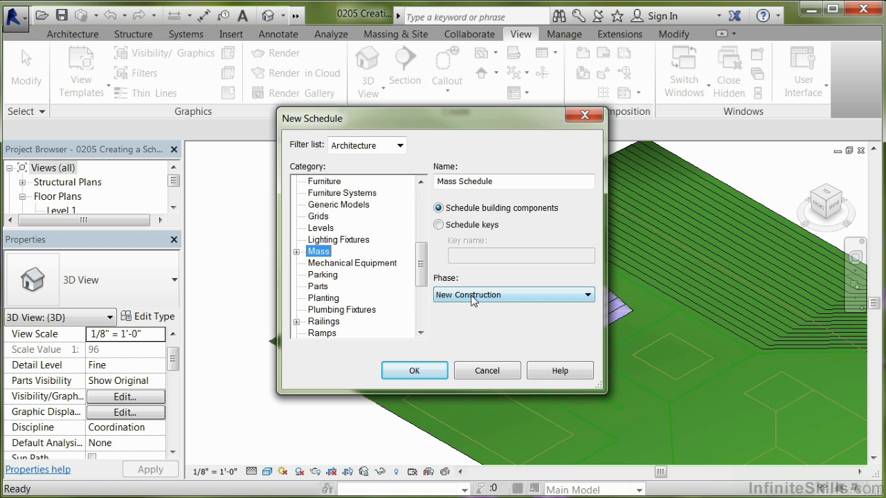
- Add Family, Gross Floor Area, Gross Surface Area and Gross Volume as scheduled fields
{"action": "left_click", "coordinate": [428, 371]}
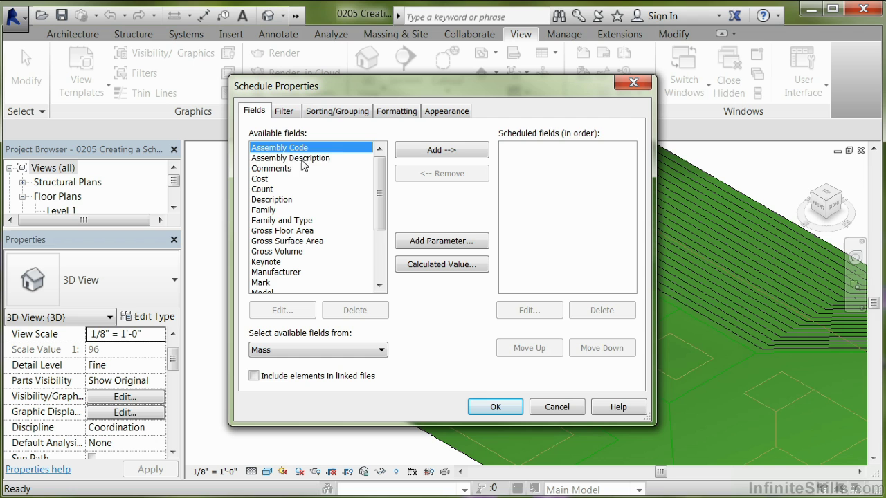
{"action": "left_click", "coordinate": [276, 211]}
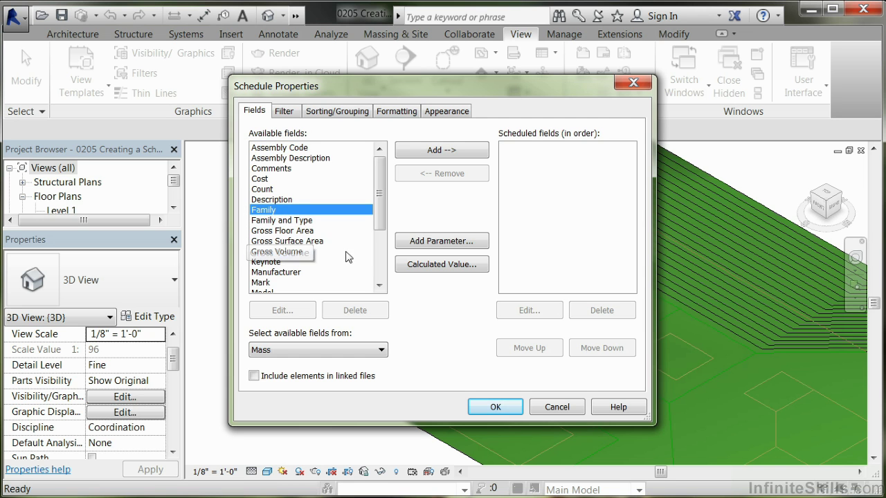
{"action": "left_click", "coordinate": [303, 231], "text": "ctrl"}
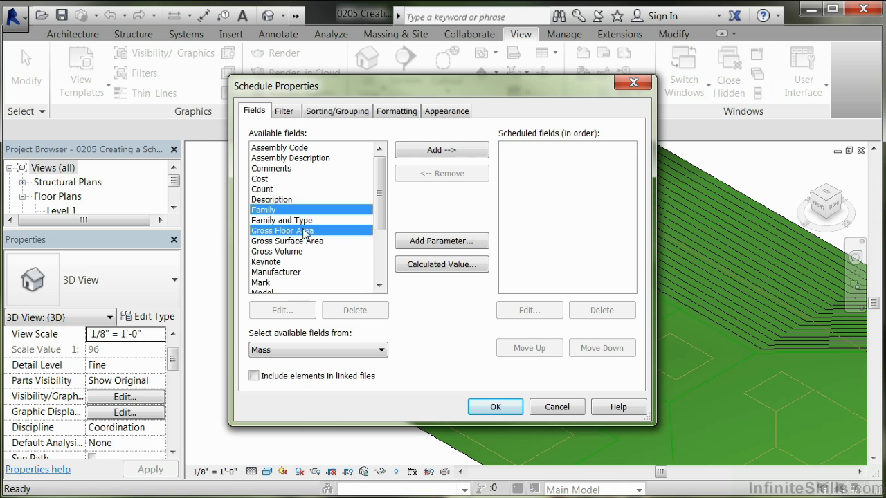
{"action": "left_click", "coordinate": [311, 241], "text": "ctrl"}
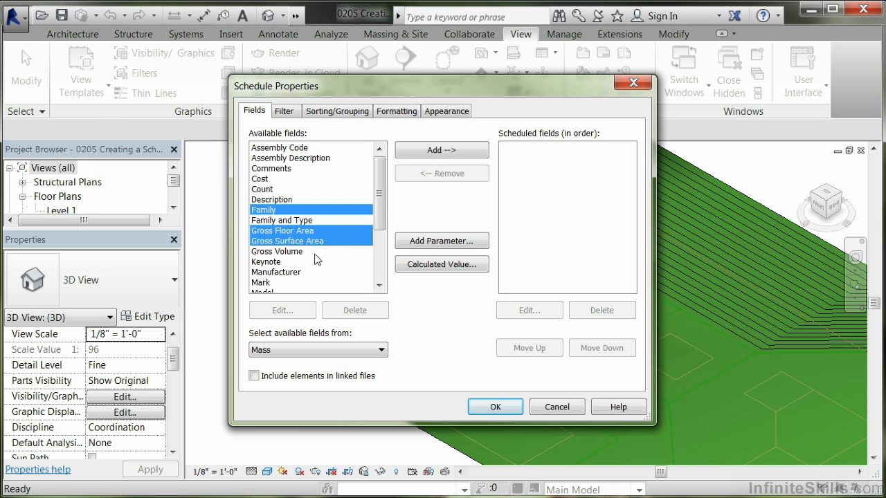
{"action": "left_click", "coordinate": [295, 252], "text": "ctrl"}
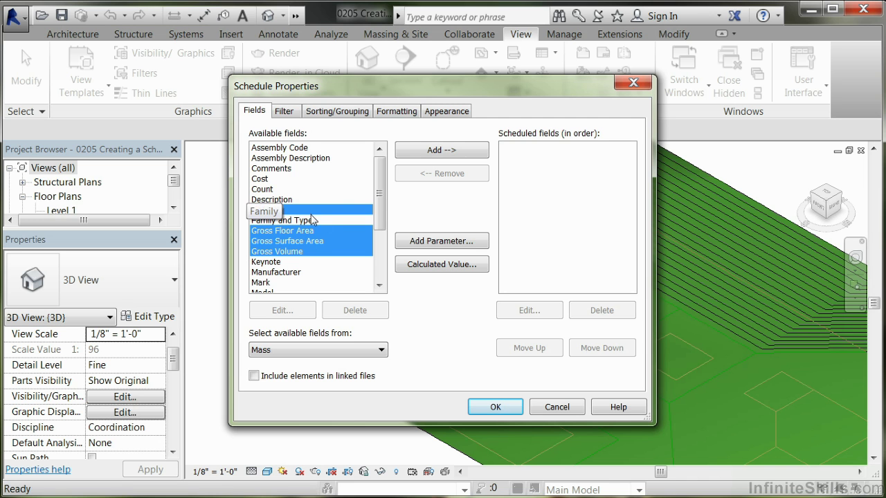
{"action": "left_click", "coordinate": [437, 154]}
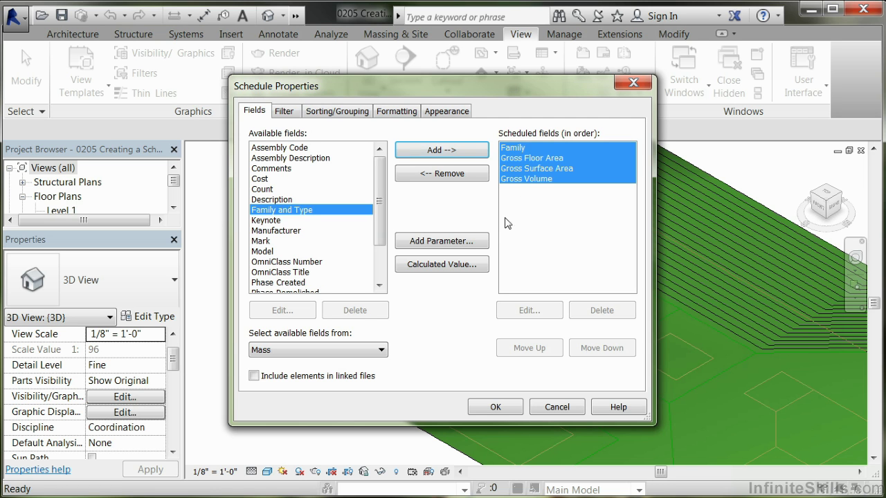
- Name a new calculated value 'Volume to Floor Ratio' with Common discipline and Number type
{"action": "left_click", "coordinate": [425, 272]}
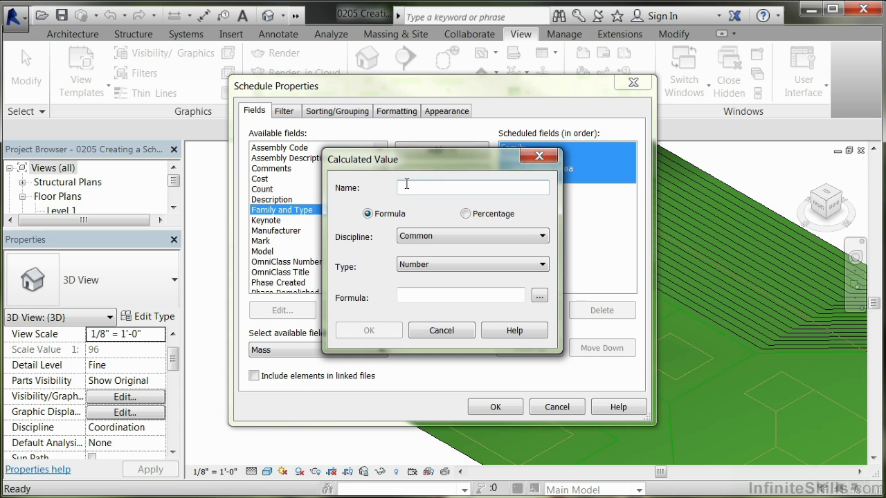
{"action": "type", "text": "Volume t"}
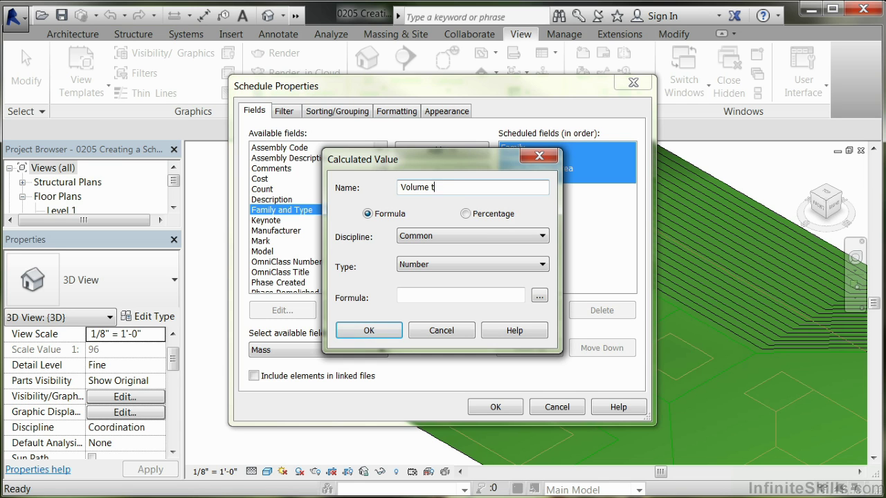
{"action": "type", "text": "o Floor Ratio"}
{"action": "left_click", "coordinate": [469, 236]}
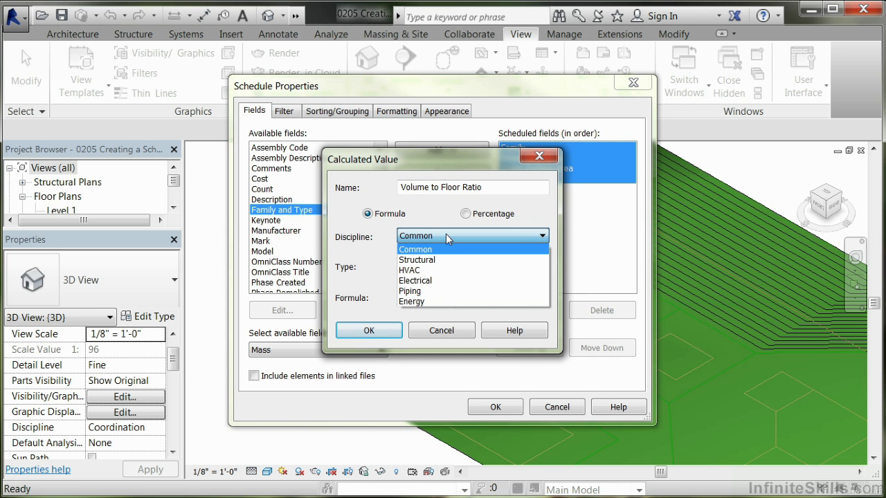
{"action": "left_click", "coordinate": [448, 238]}
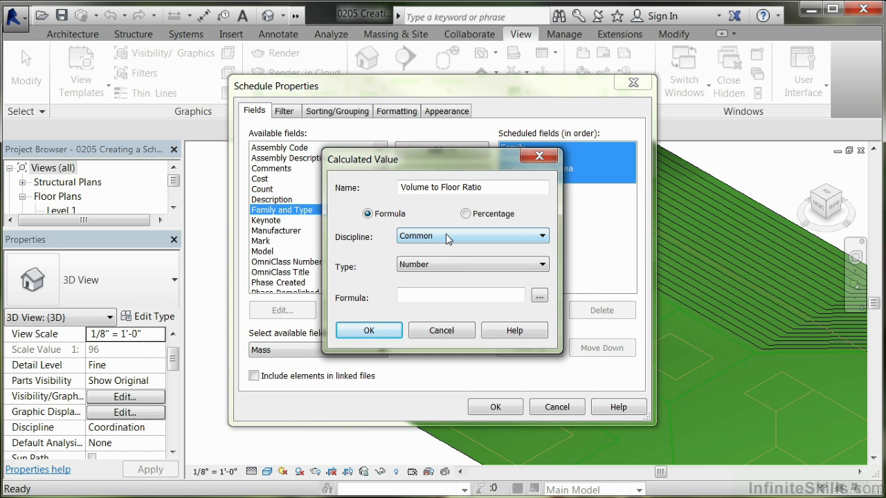
{"action": "left_click", "coordinate": [452, 270]}
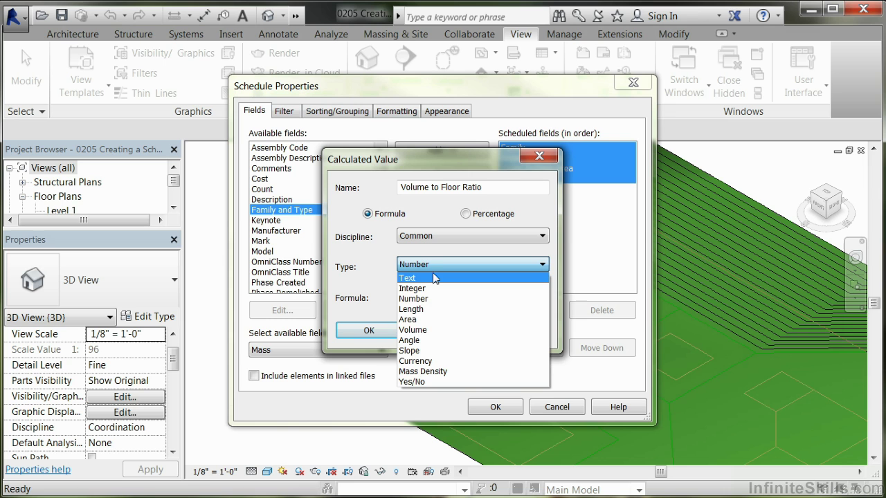
{"action": "left_click", "coordinate": [437, 263]}
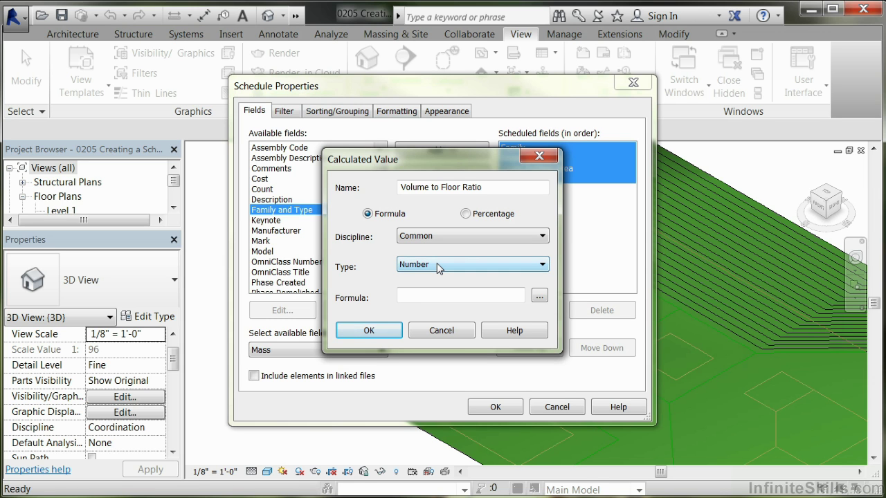
- Enter the formula (Gross Volume/1')/Gross Floor Area and add Volume to Floor Ratio as a field
{"action": "left_click", "coordinate": [431, 295]}
{"action": "left_click", "coordinate": [539, 297]}
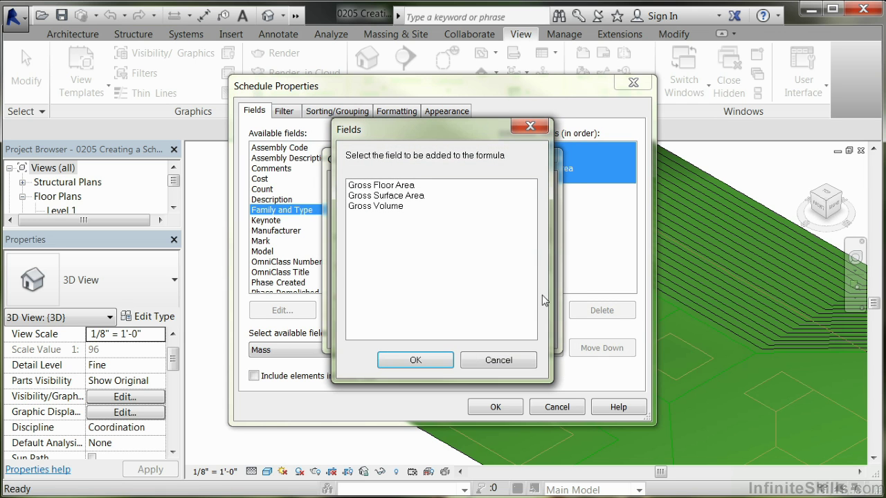
{"action": "left_click", "coordinate": [389, 208]}
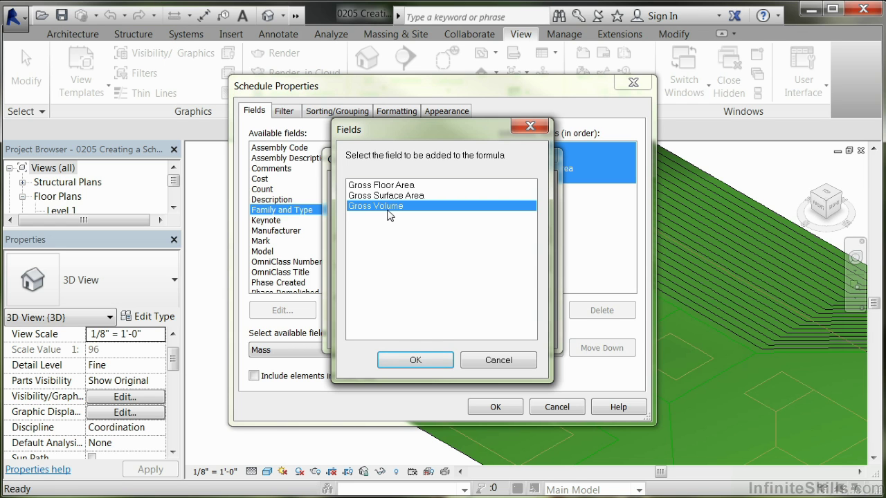
{"action": "left_click", "coordinate": [416, 360]}
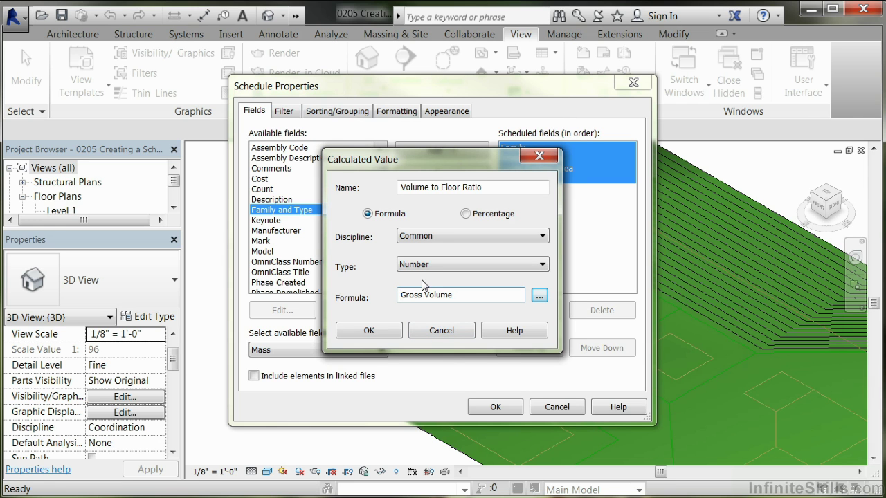
{"action": "type", "text": "("}
{"action": "type", "text": "/1"}
{"action": "type", "text": ")"}
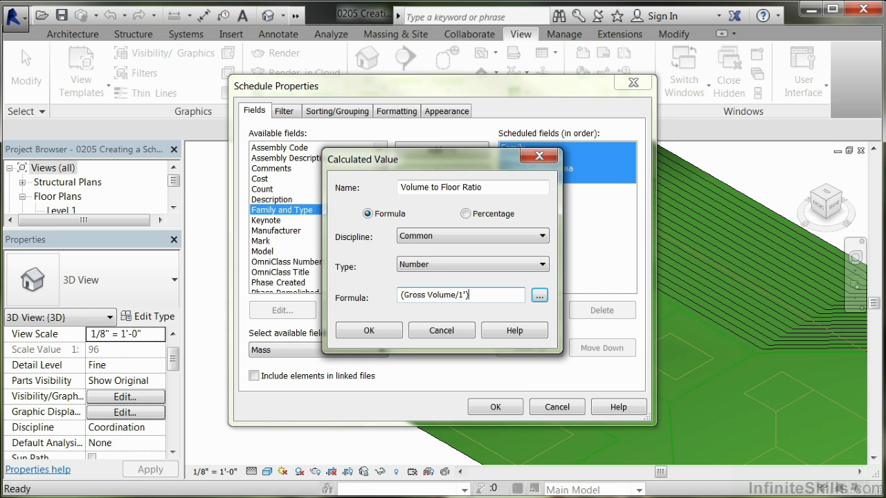
{"action": "type", "text": "/"}
{"action": "left_click", "coordinate": [539, 295]}
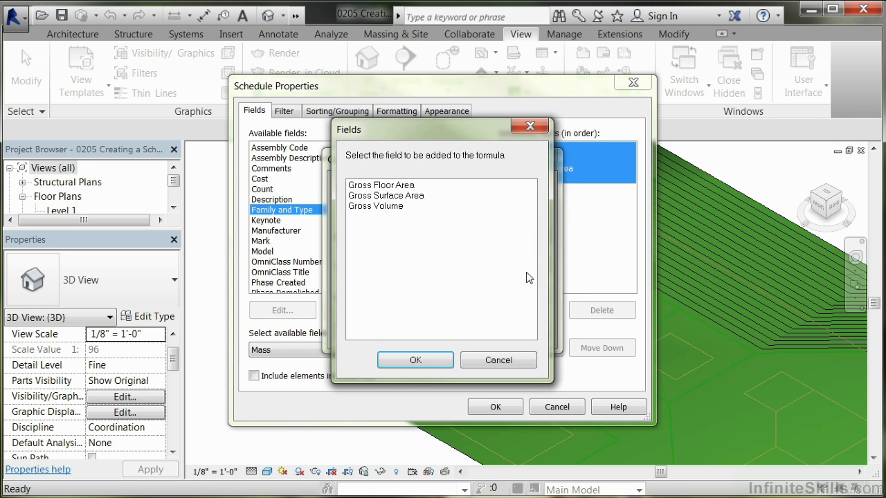
{"action": "left_click", "coordinate": [408, 186]}
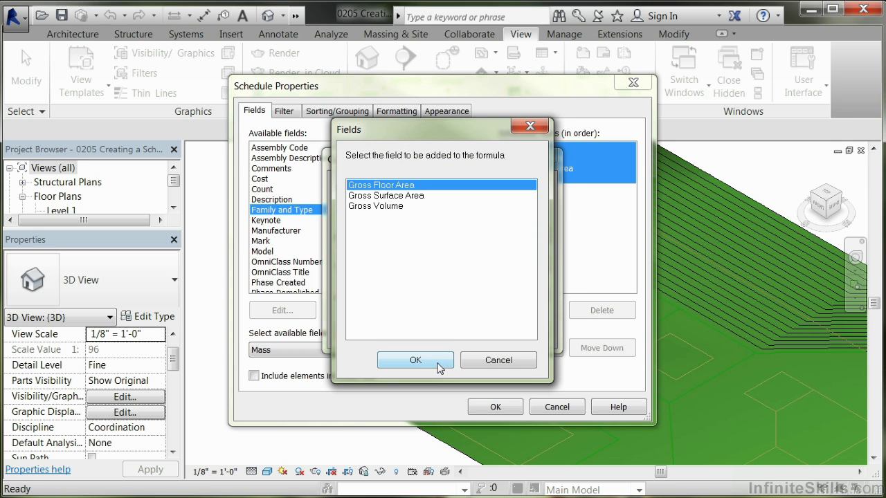
{"action": "left_click", "coordinate": [415, 361]}
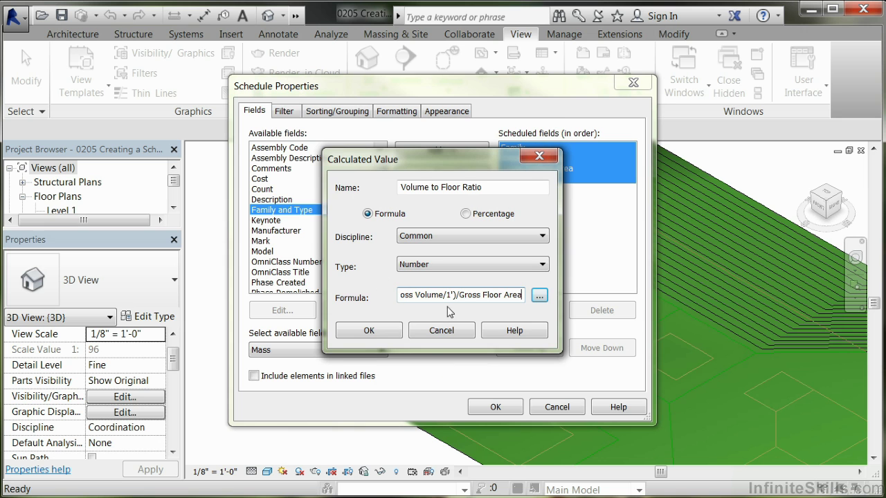
{"action": "left_click", "coordinate": [369, 331]}
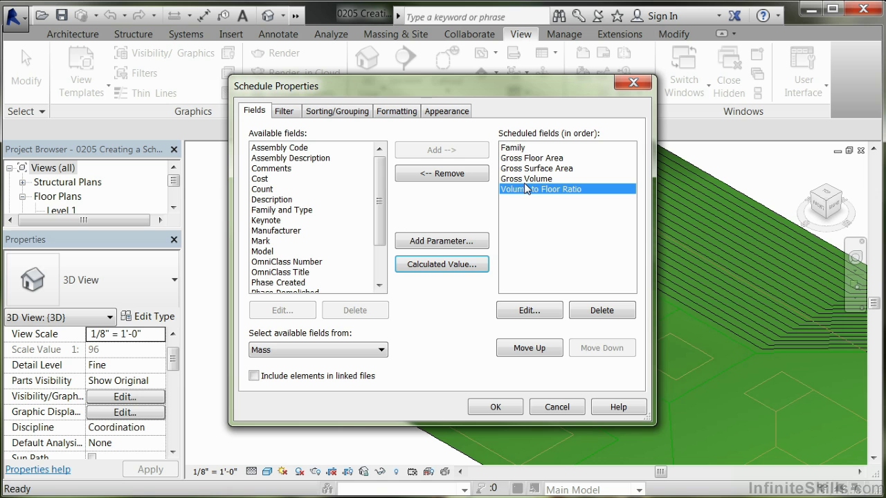
- Add calculated field 'Surface to Floor Ratio' with formula Gross Surface Area/Gross Floor Area
{"action": "left_click", "coordinate": [435, 266]}
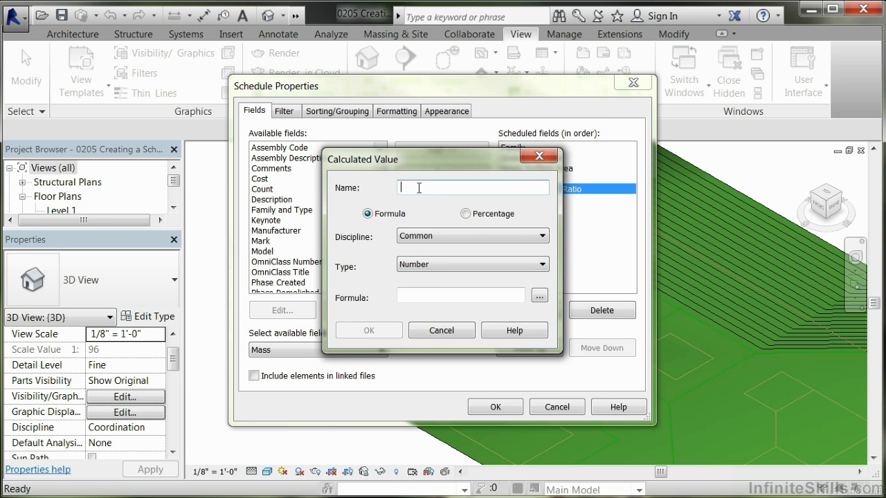
{"action": "type", "text": "Surface to F"}
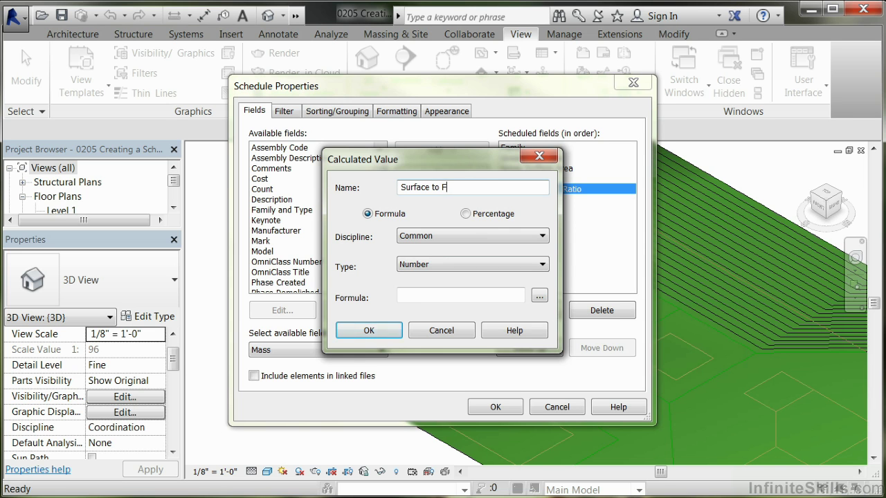
{"action": "type", "text": "loor Ratio"}
{"action": "left_click", "coordinate": [409, 296]}
{"action": "left_click", "coordinate": [539, 295]}
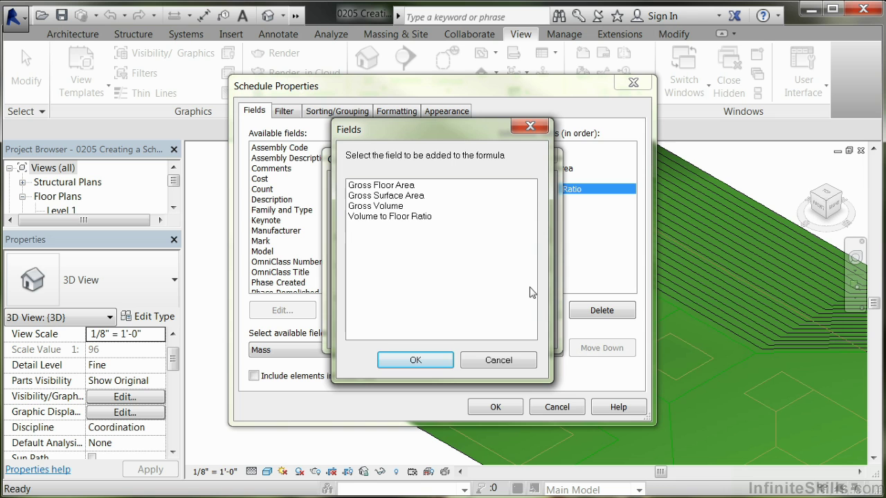
{"action": "left_click", "coordinate": [405, 197]}
{"action": "left_click", "coordinate": [443, 363]}
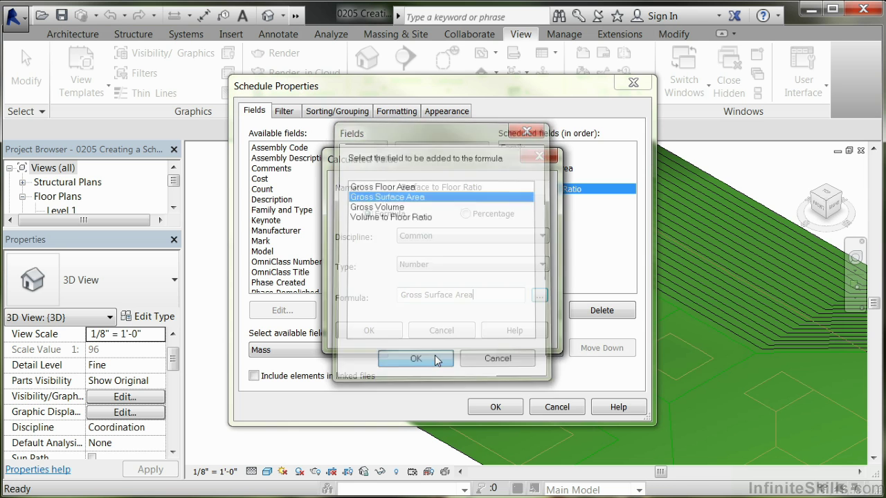
{"action": "type", "text": "/"}
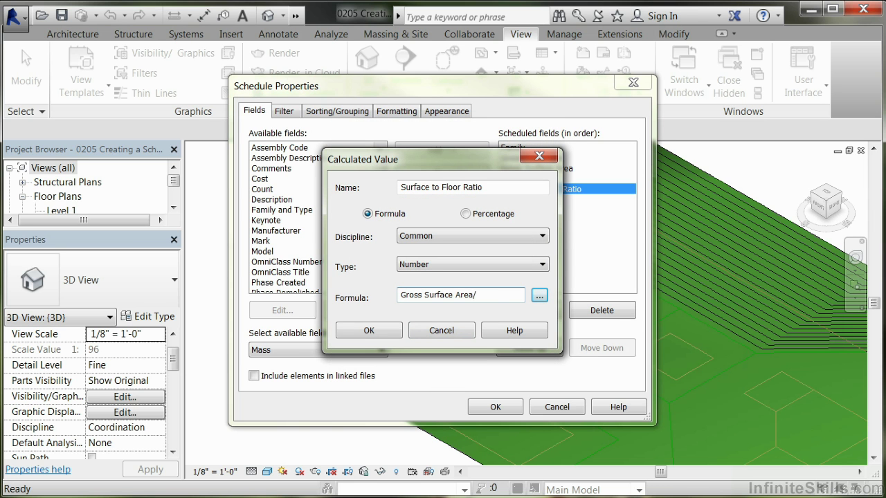
{"action": "left_click", "coordinate": [539, 296]}
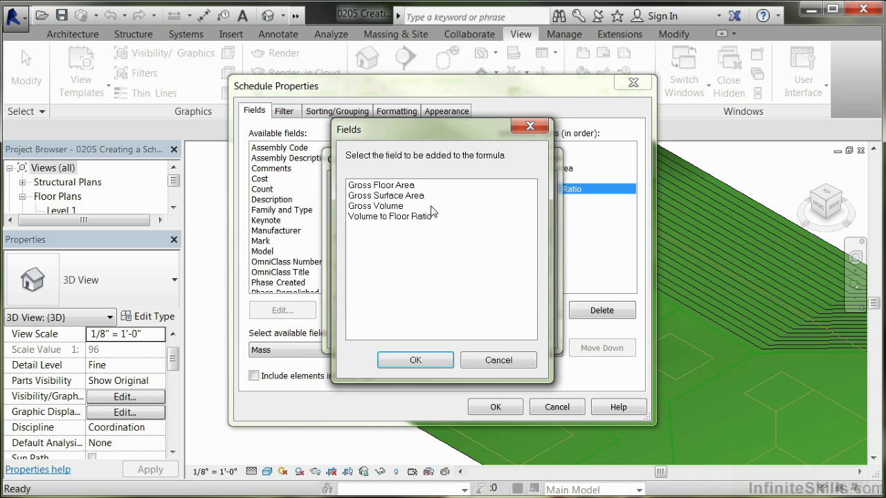
{"action": "left_click", "coordinate": [409, 186]}
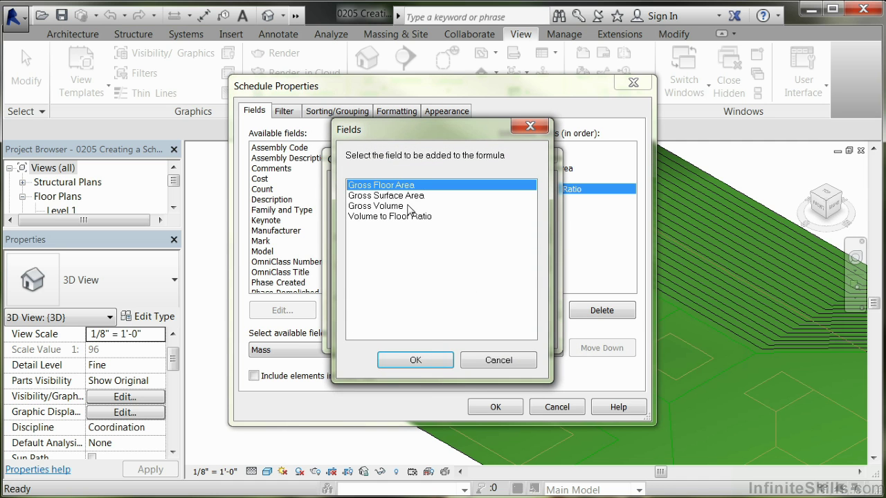
{"action": "left_click", "coordinate": [415, 360]}
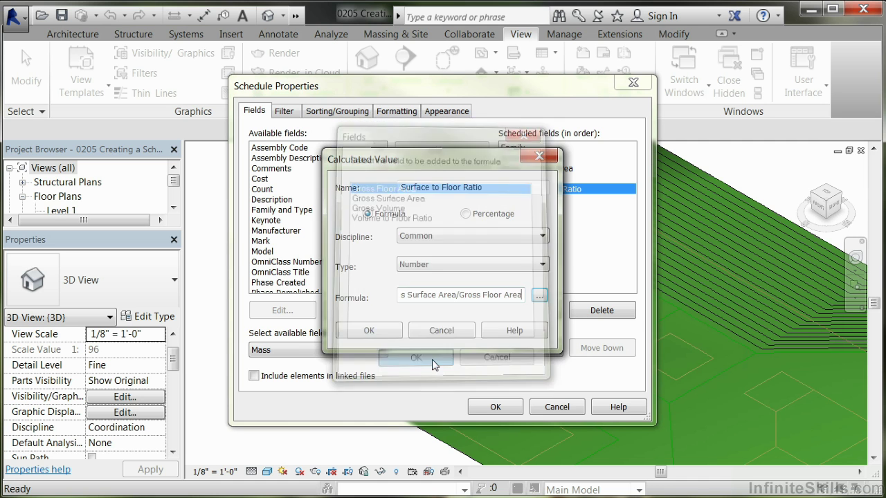
{"action": "left_click", "coordinate": [371, 330]}
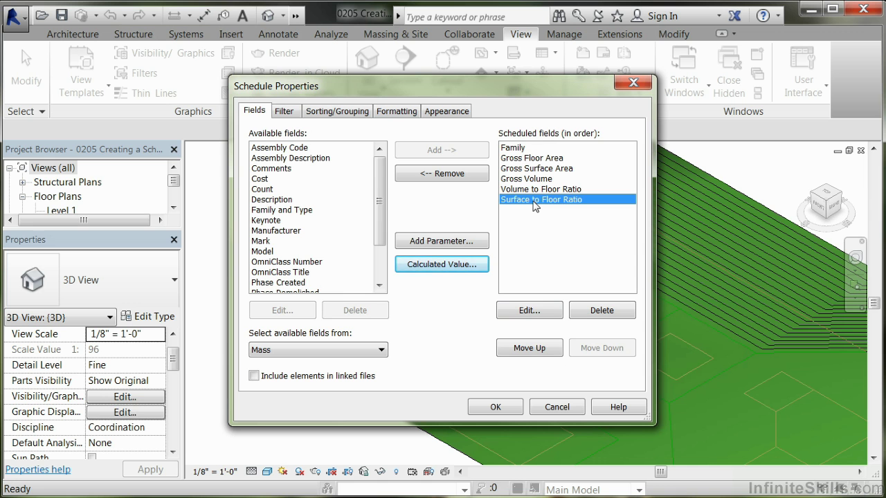
- Apply the six fields and display the Mass Schedule table for Box, Cylinder and Pyramid
{"action": "left_click", "coordinate": [495, 407]}
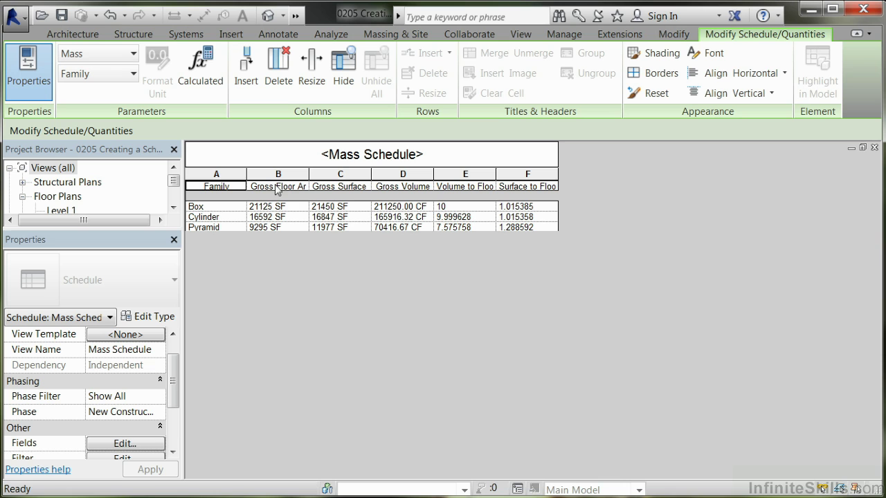